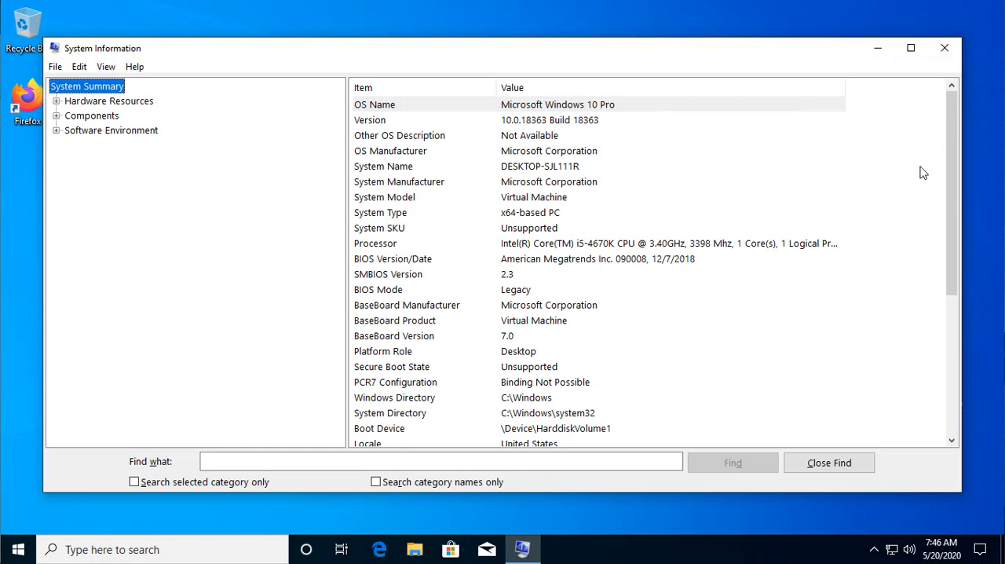
Close System Information and search the web in Firefox for "what is my os"
{"action": "left_click", "coordinate": [946, 50]}
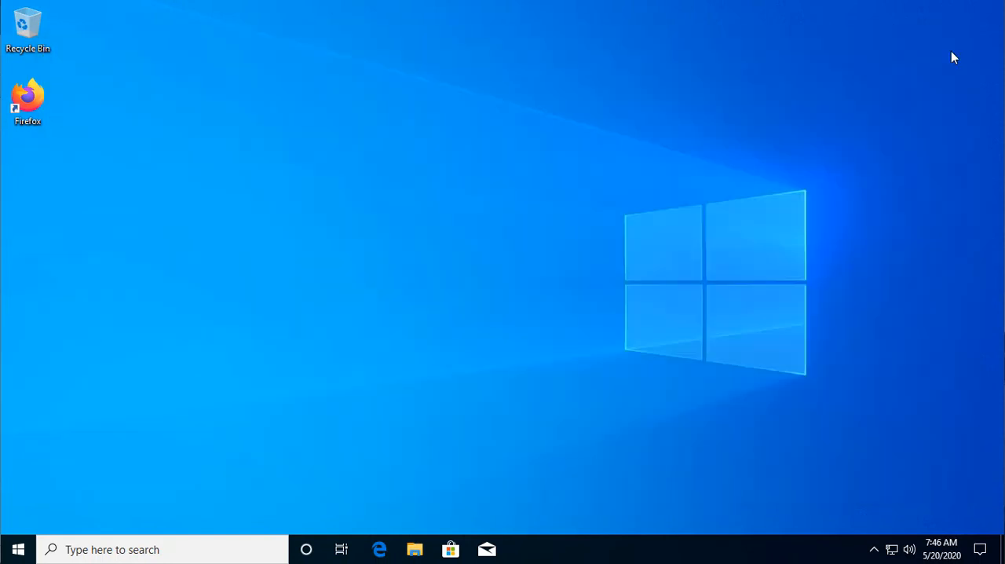
{"action": "double_click", "coordinate": [30, 101]}
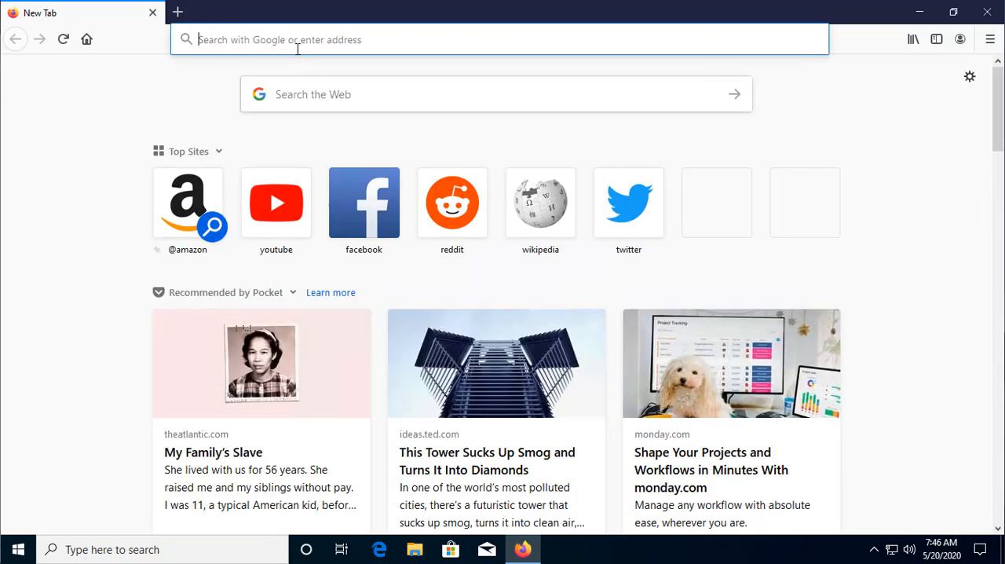
{"action": "type", "text": "what is "}
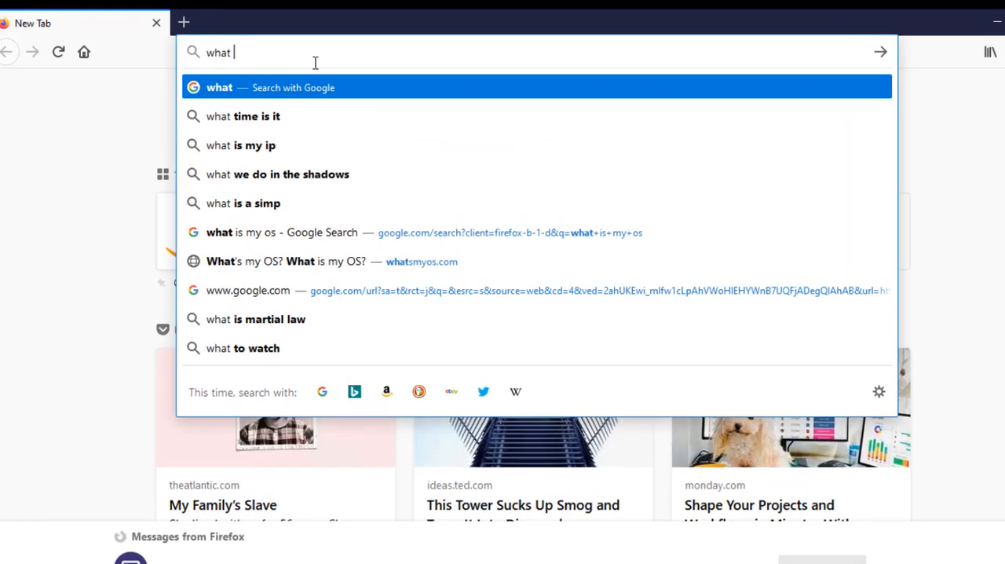
{"action": "type", "text": "my os"}
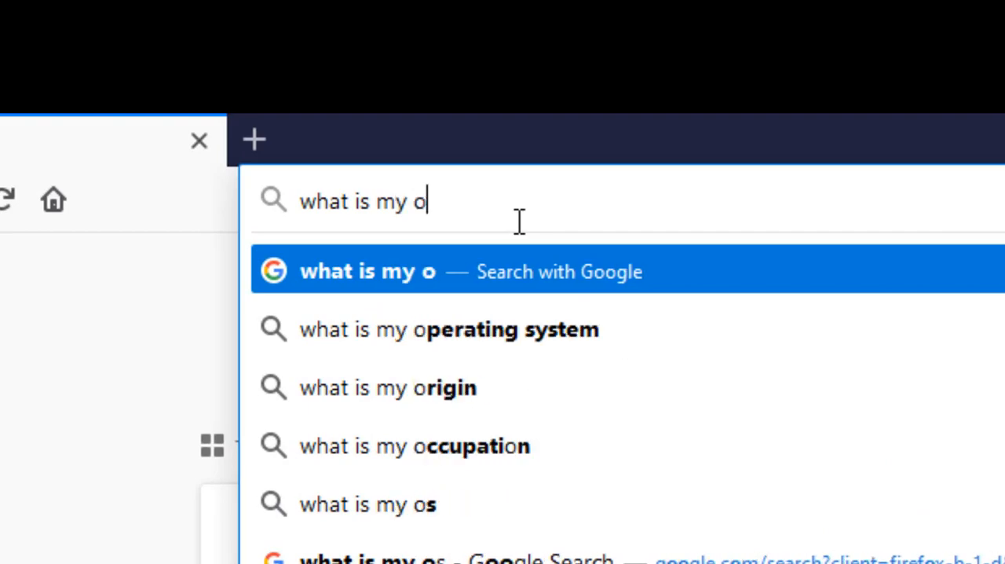
{"action": "key", "text": "Return"}
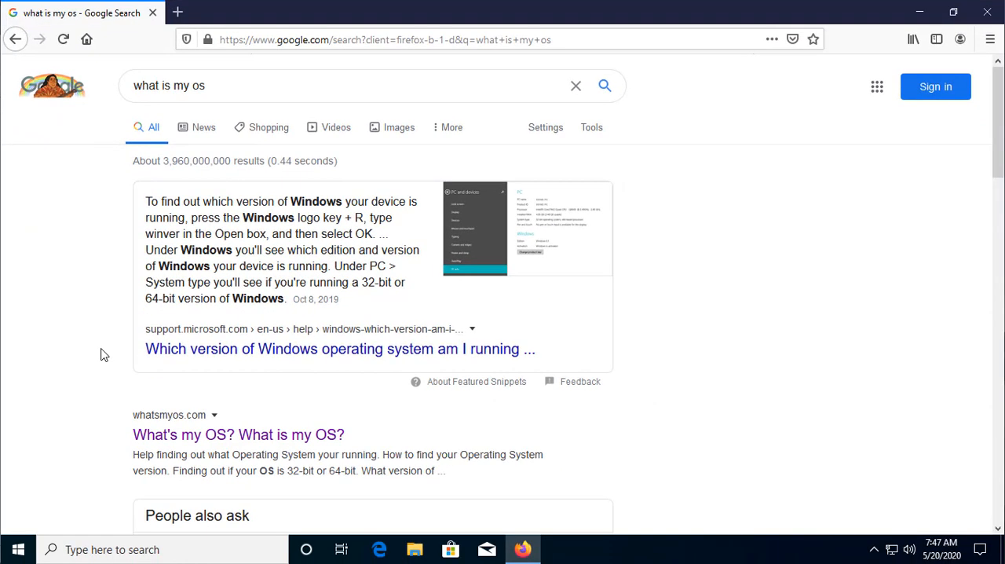
Open the whatsmyos.com result and check which operating system and bit version it reports
{"action": "scroll", "coordinate": [100, 355], "scroll_direction": "down", "scroll_amount": 2}
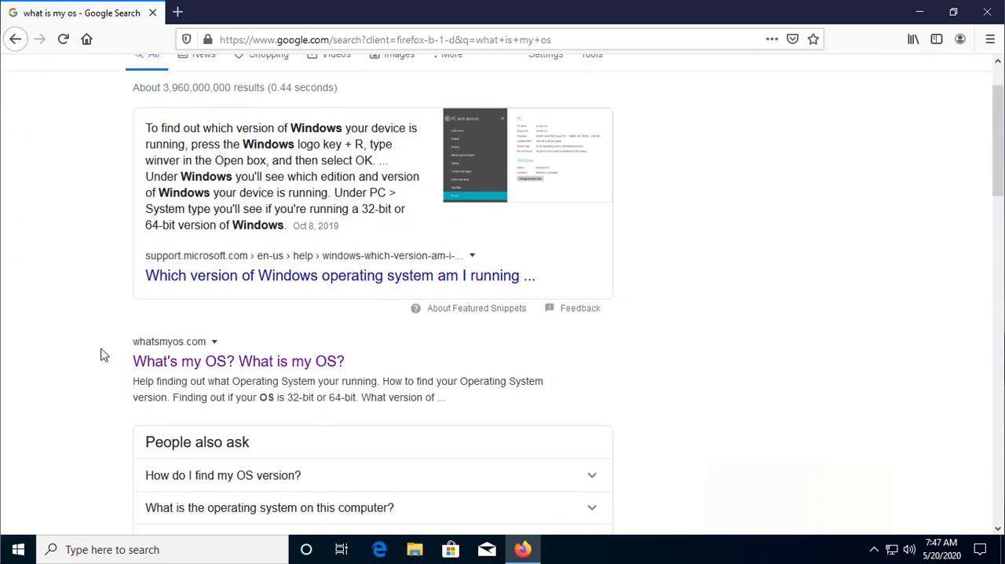
{"action": "left_click", "coordinate": [264, 361]}
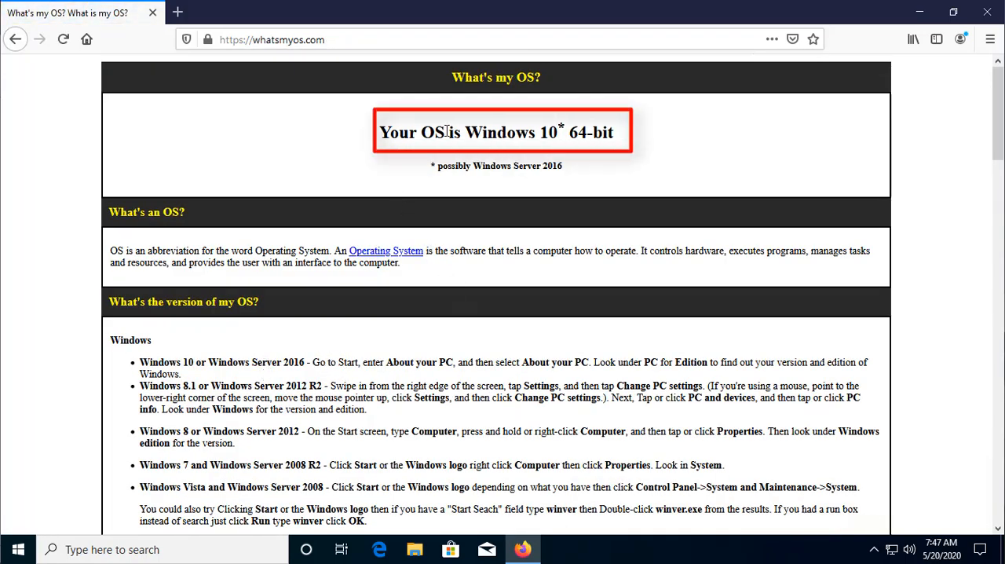
{"action": "left_click_drag", "start_coordinate": [464, 131], "coordinate": [567, 132]}
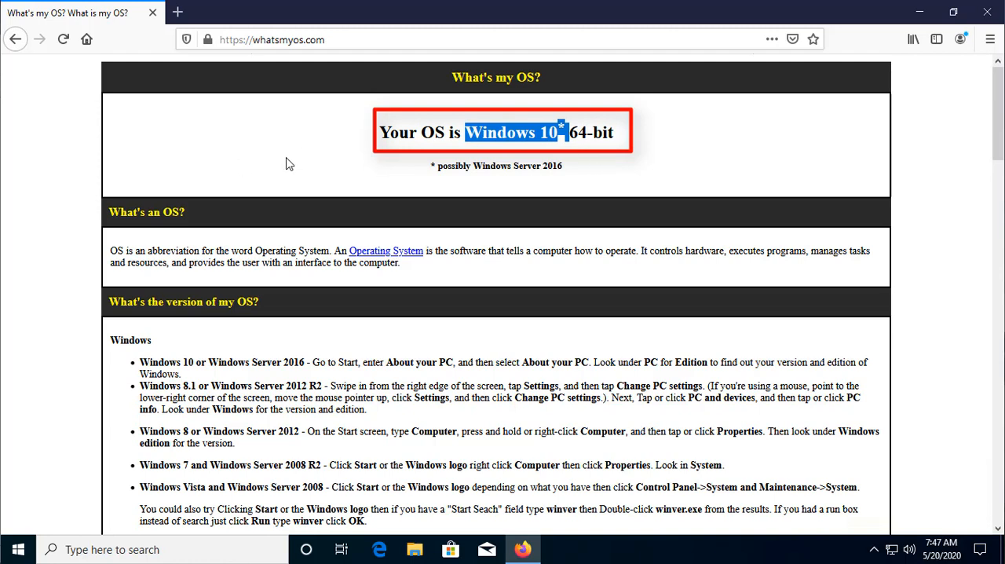
Search for "pari gp" in a new tab and open the Download page of the PARI/GP Development Headquarters site
{"action": "left_click", "coordinate": [178, 15]}
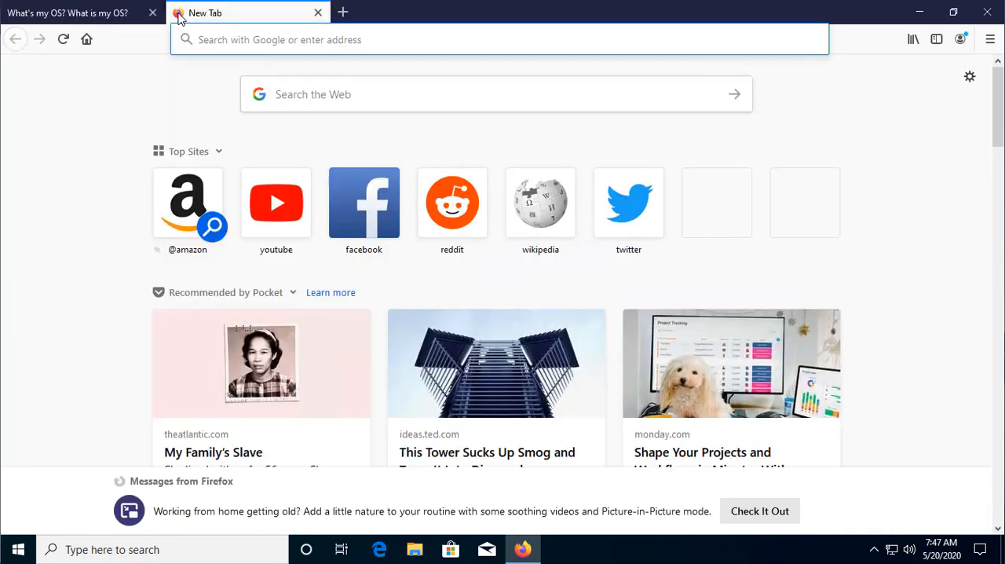
{"action": "left_click", "coordinate": [327, 101]}
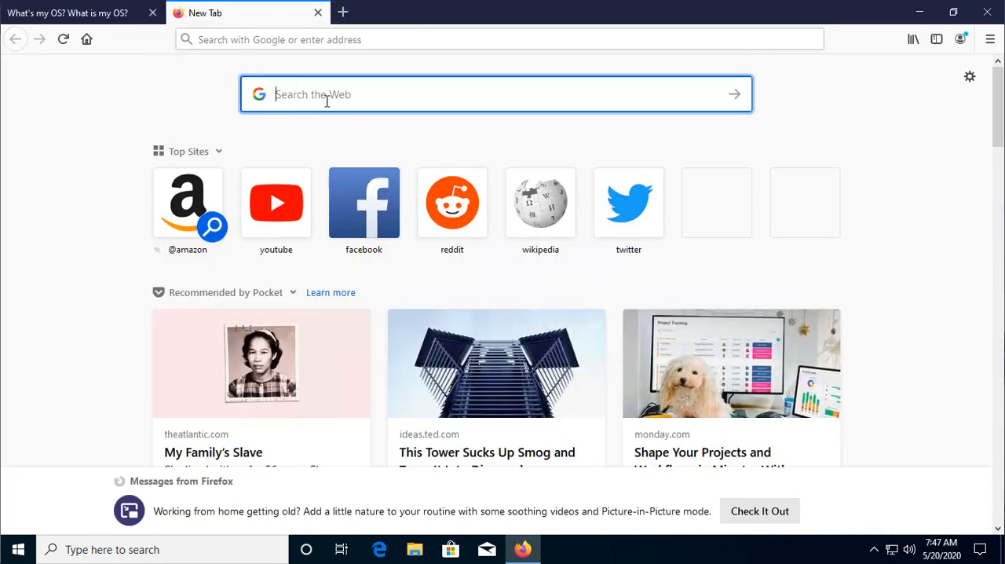
{"action": "type", "text": "pari "}
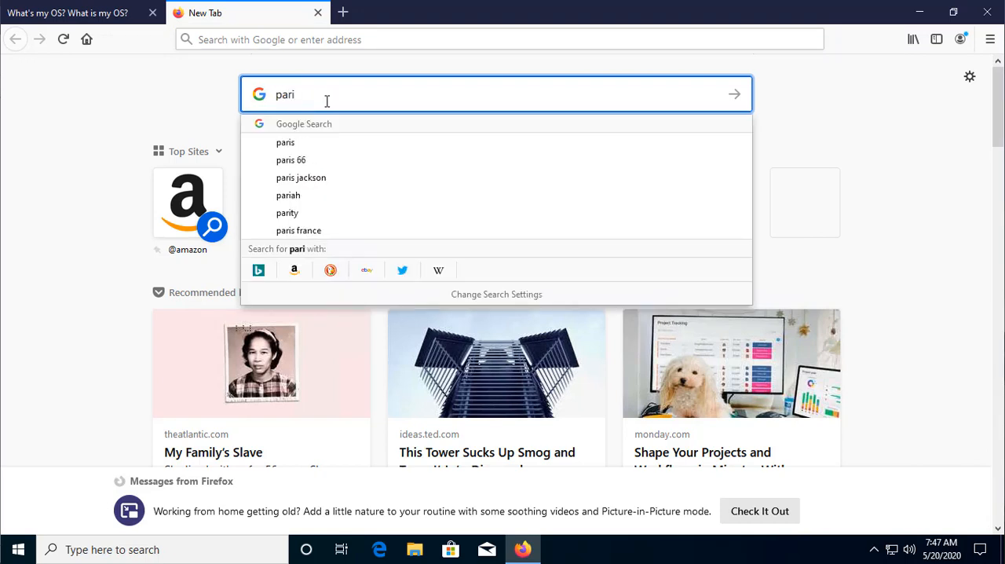
{"action": "type", "text": "gp"}
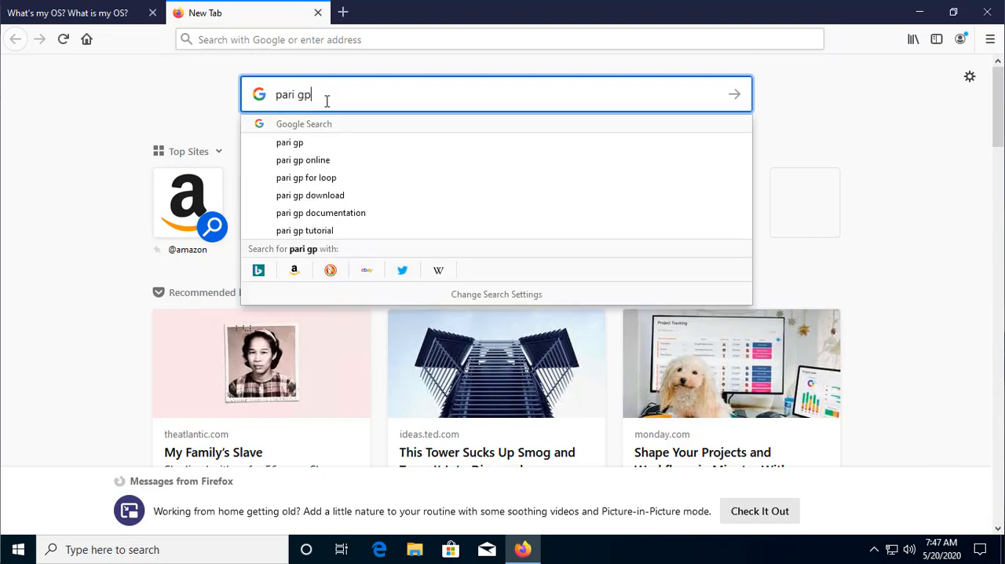
{"action": "key", "text": "Return"}
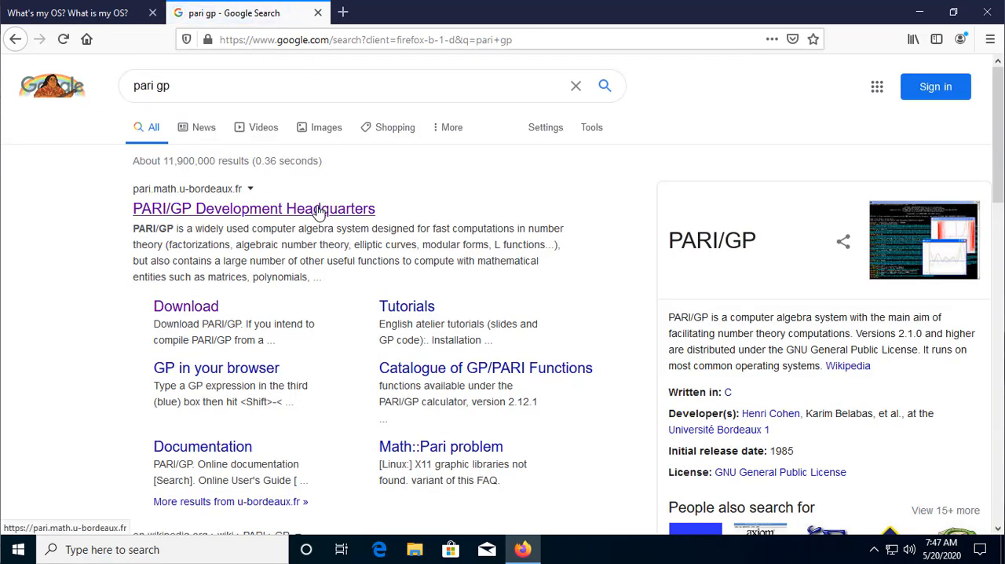
{"action": "left_click", "coordinate": [320, 210]}
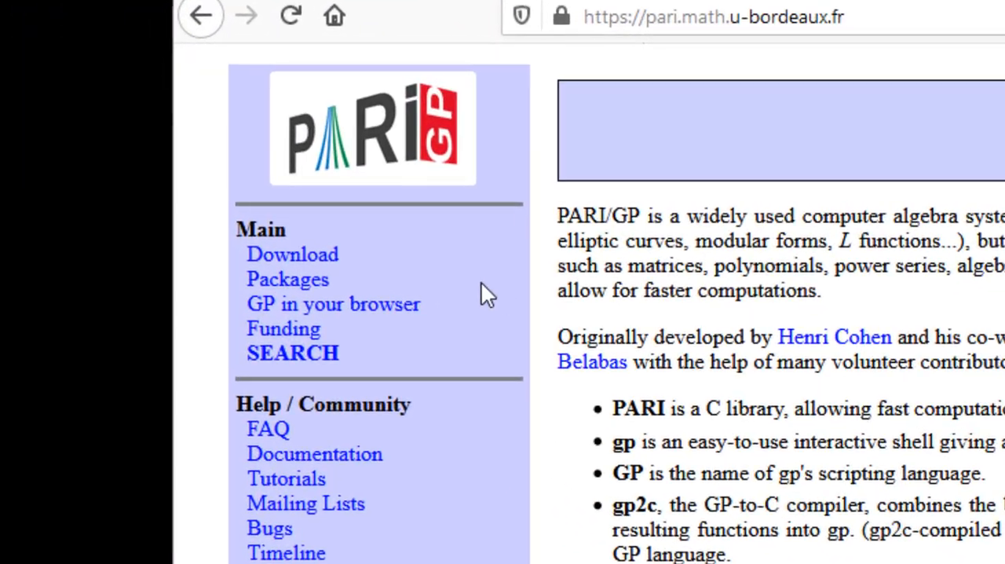
{"action": "left_click", "coordinate": [305, 265]}
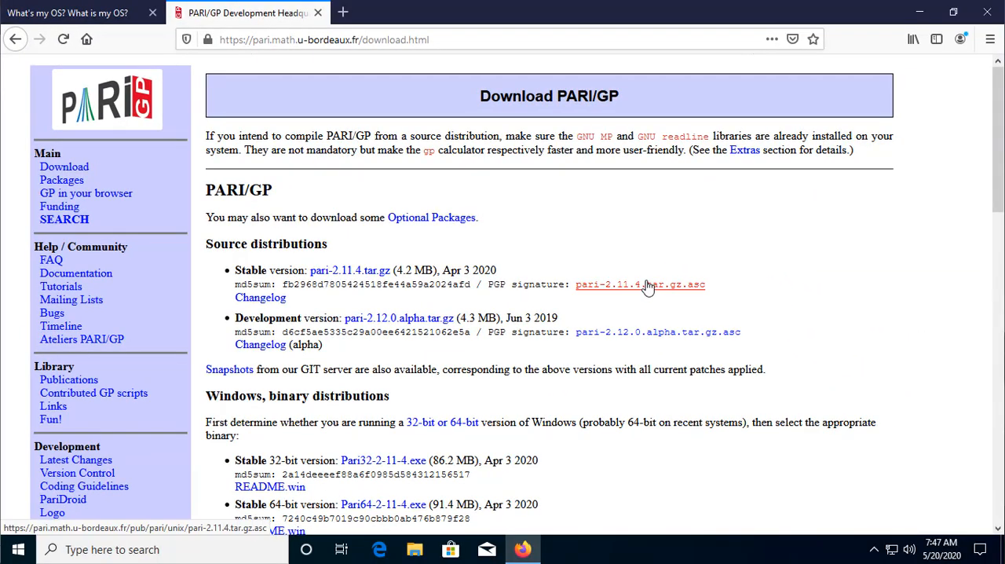
Compare the stable Windows binaries and save the 64-bit installer Pari64-2-11-4.exe
{"action": "scroll", "coordinate": [841, 341], "scroll_direction": "down", "scroll_amount": 3}
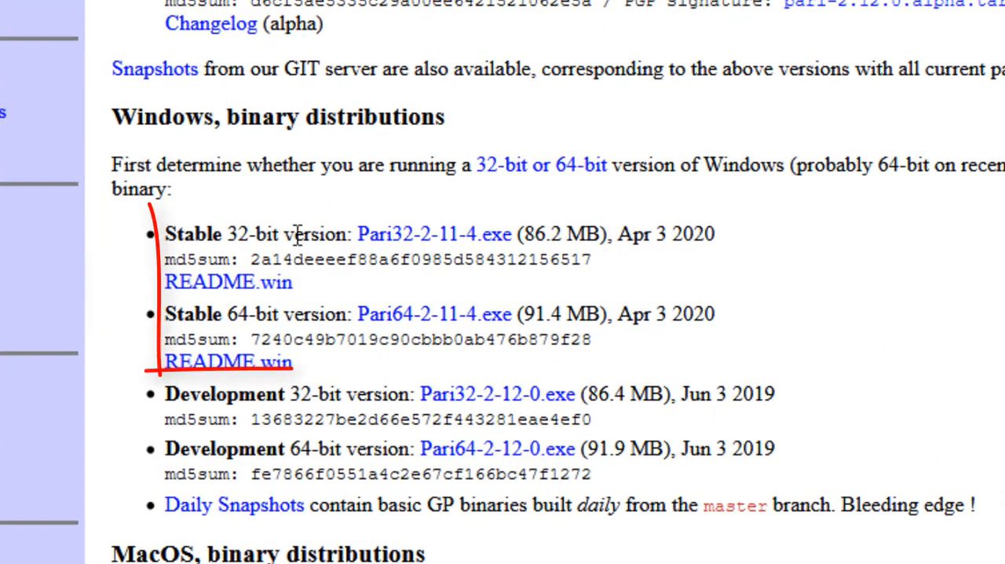
{"action": "left_click_drag", "start_coordinate": [236, 310], "coordinate": [421, 314]}
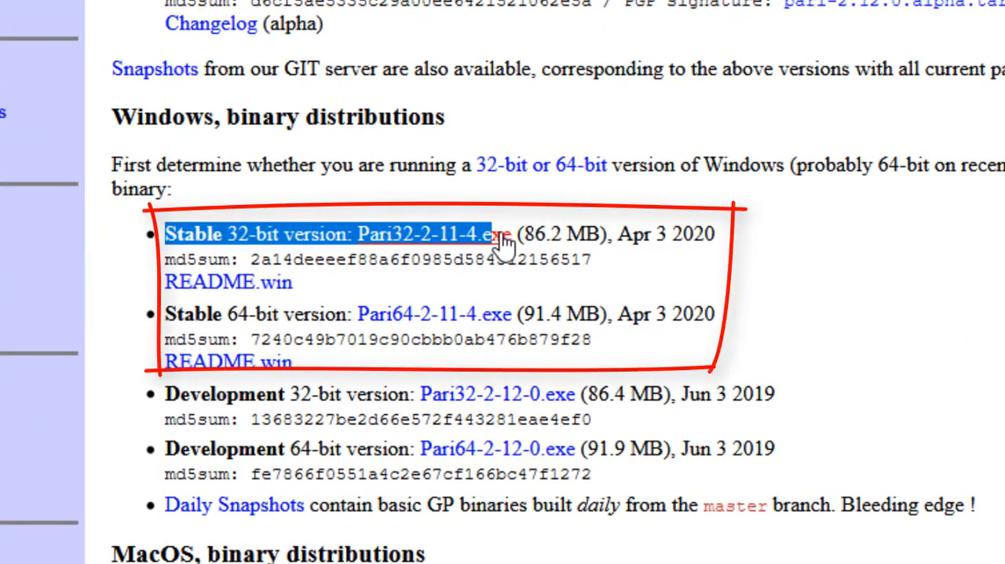
{"action": "left_click_drag", "start_coordinate": [501, 237], "coordinate": [520, 234]}
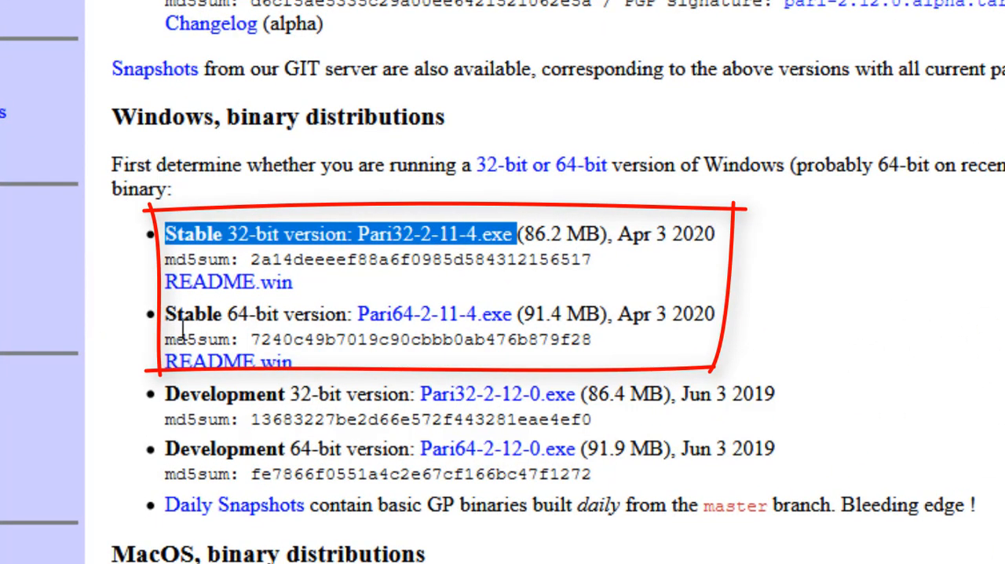
{"action": "left_click_drag", "start_coordinate": [168, 311], "coordinate": [536, 316]}
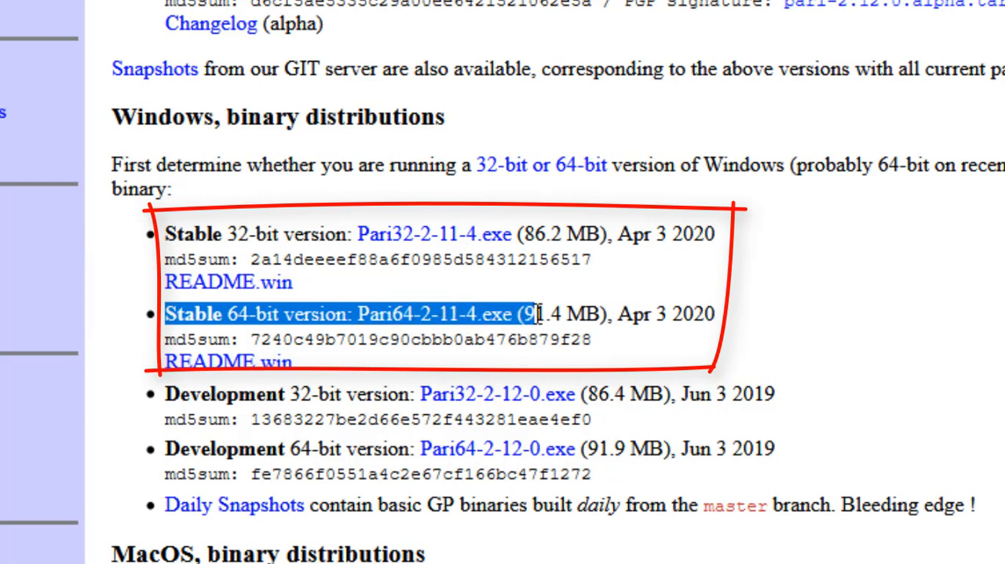
{"action": "left_click", "coordinate": [929, 346]}
{"action": "left_click", "coordinate": [472, 328]}
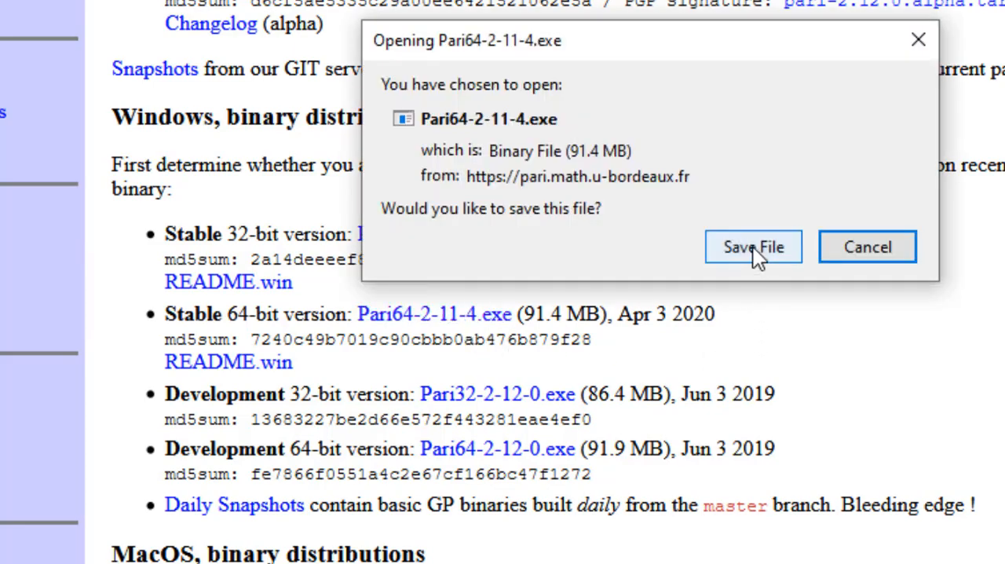
{"action": "left_click", "coordinate": [752, 247]}
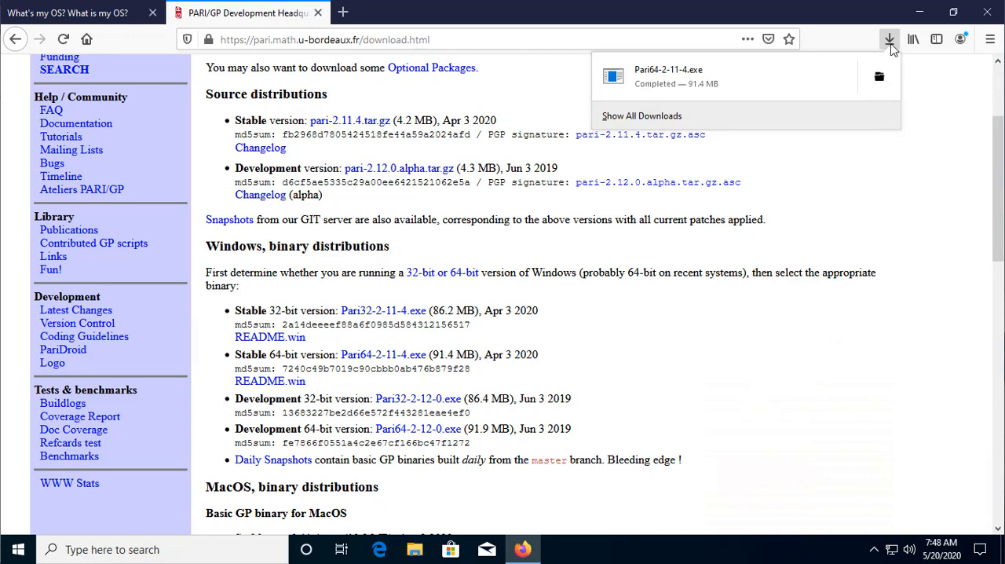
Run Pari64-2-11-4 from its download folder, overriding the SmartScreen block and allowing it to make changes to the device
{"action": "left_click", "coordinate": [864, 78]}
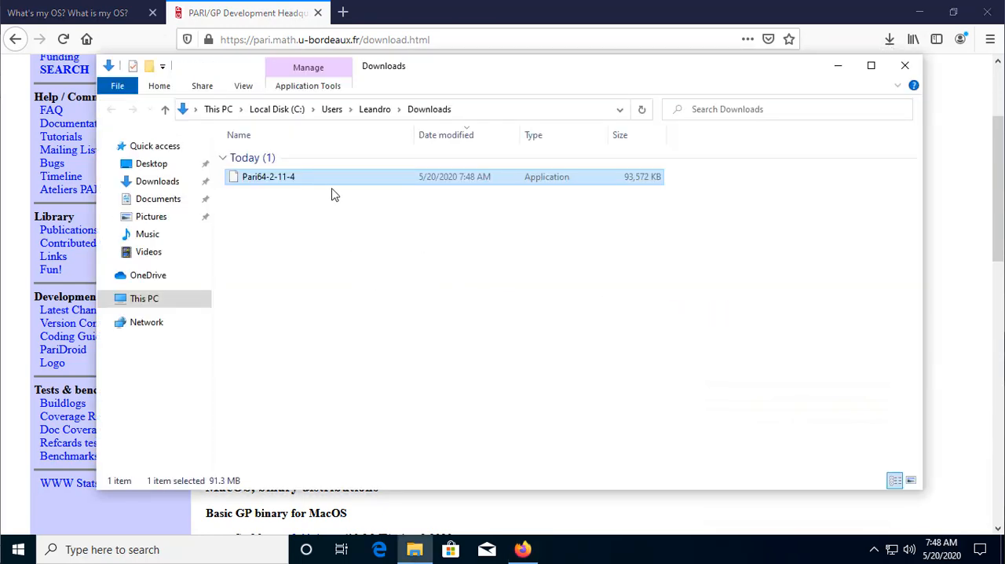
{"action": "double_click", "coordinate": [287, 180]}
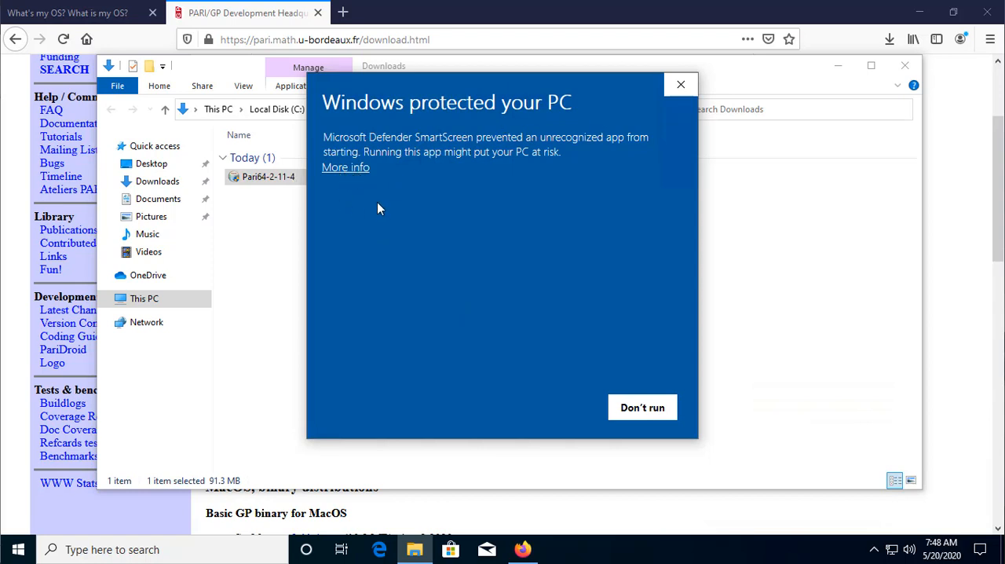
{"action": "left_click", "coordinate": [343, 168]}
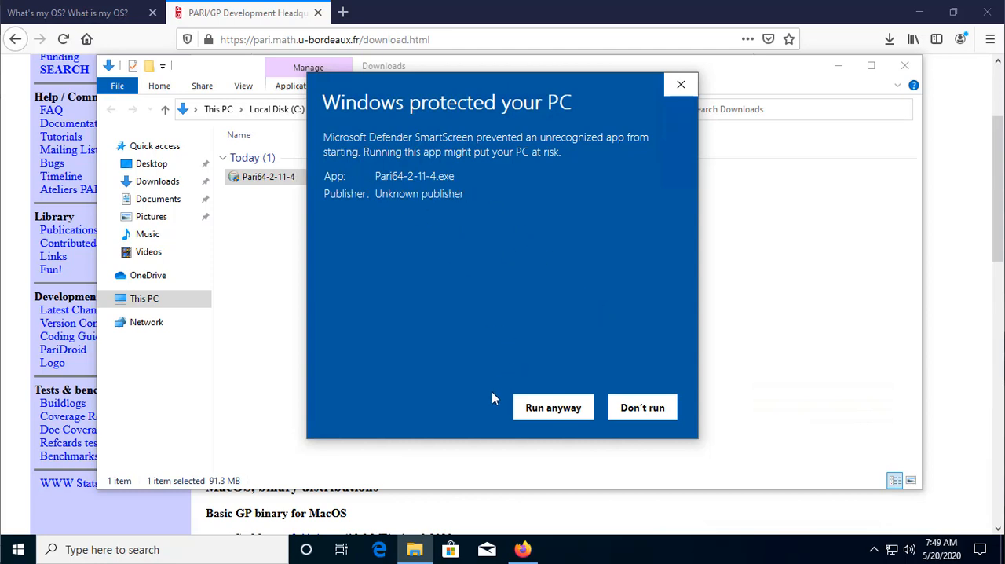
{"action": "left_click", "coordinate": [554, 409]}
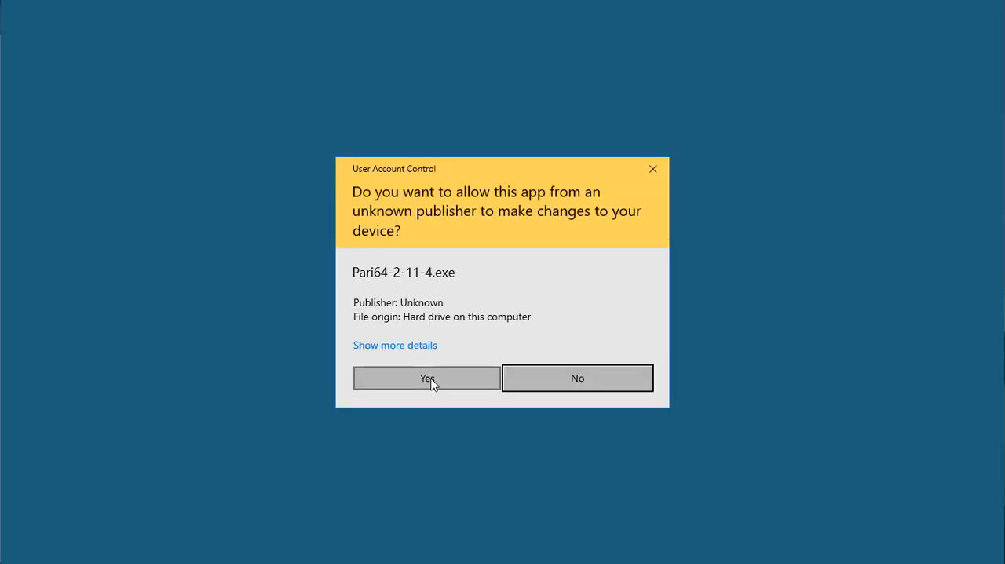
{"action": "left_click", "coordinate": [427, 379]}
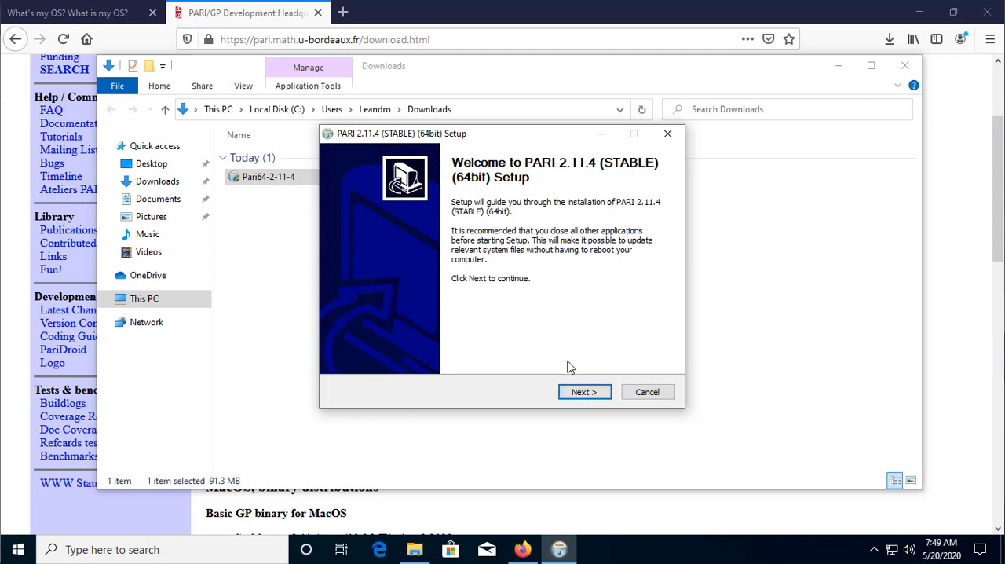
Accept the license and install PARI 2.11.4 with all components in C:\Program Files (x86)\Pari64-2-11-4, then finish the setup
{"action": "left_click", "coordinate": [587, 395]}
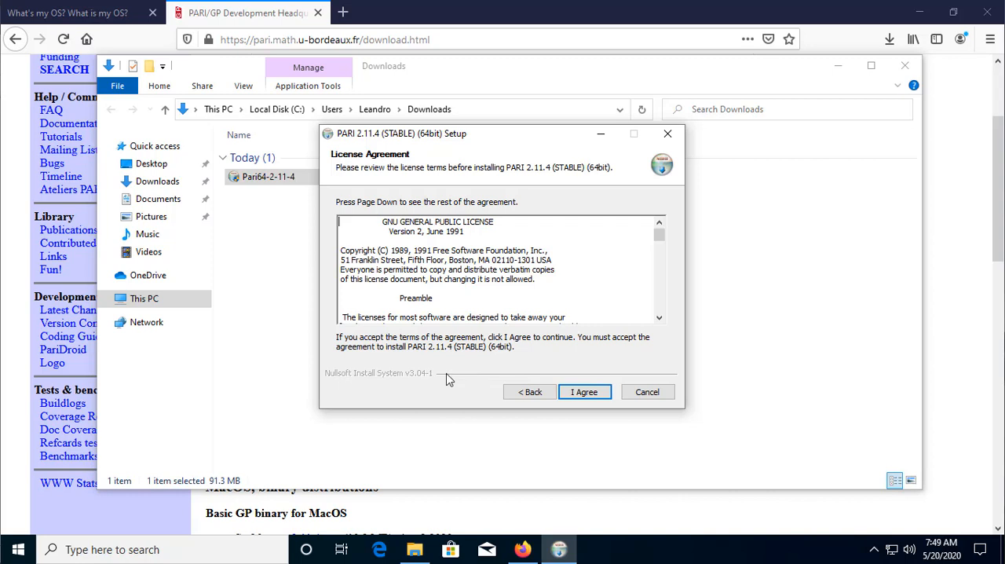
{"action": "left_click", "coordinate": [595, 395]}
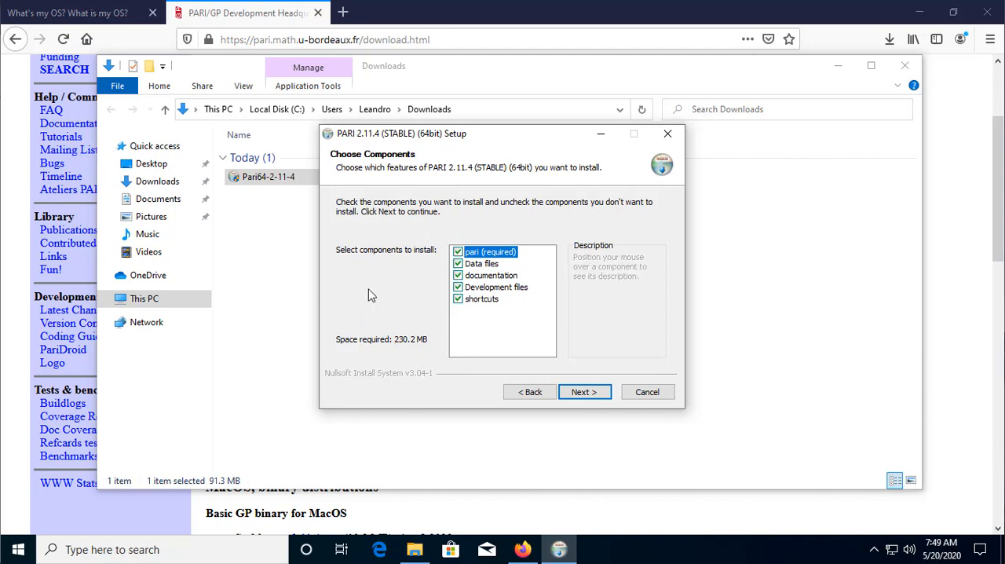
{"action": "left_click", "coordinate": [592, 392]}
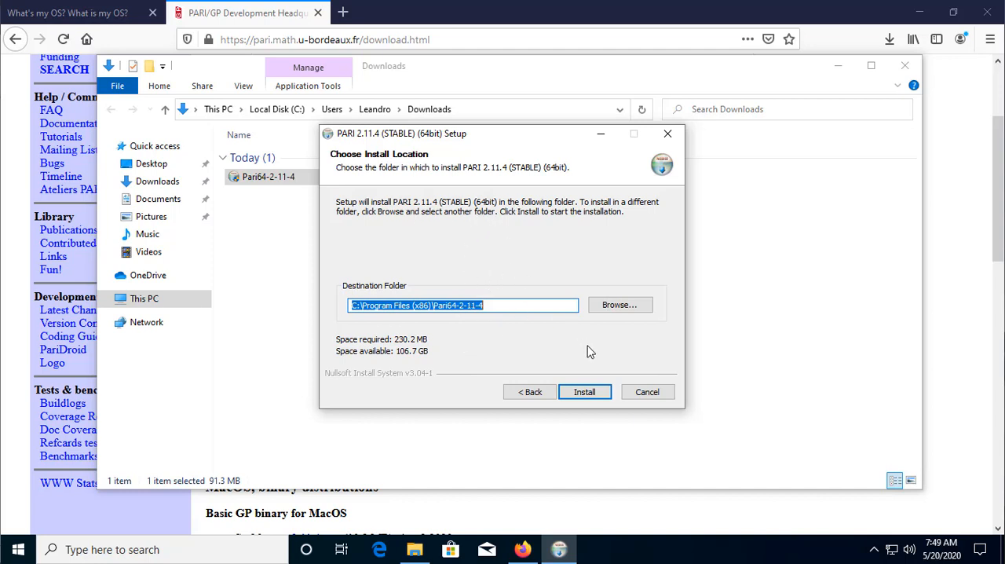
{"action": "left_click", "coordinate": [586, 392]}
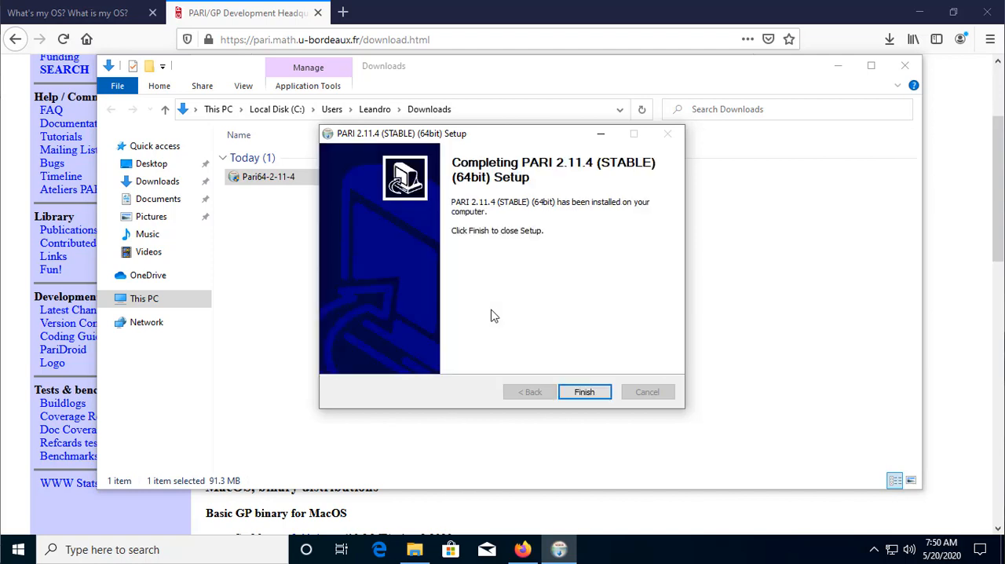
{"action": "left_click", "coordinate": [599, 397]}
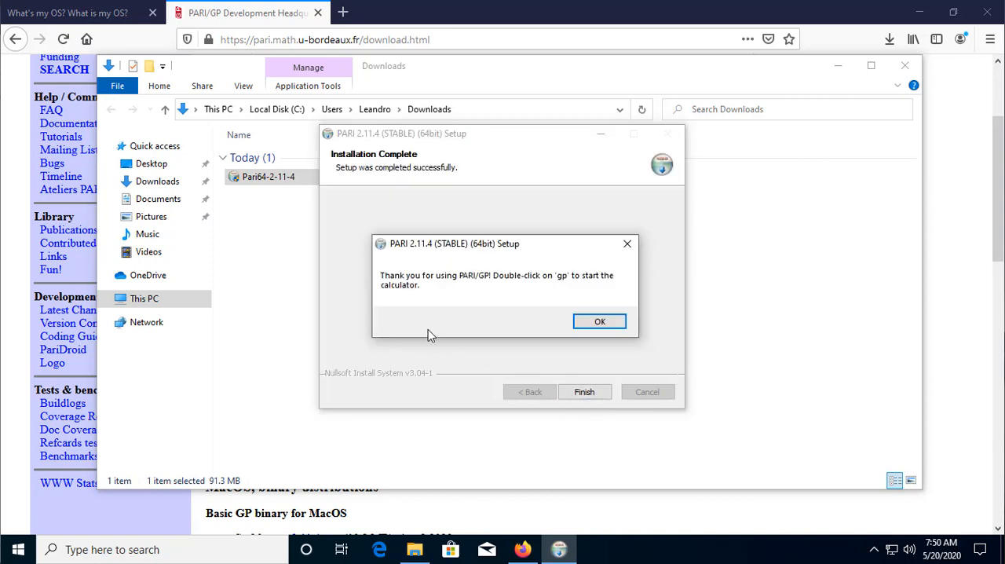
{"action": "left_click", "coordinate": [589, 325]}
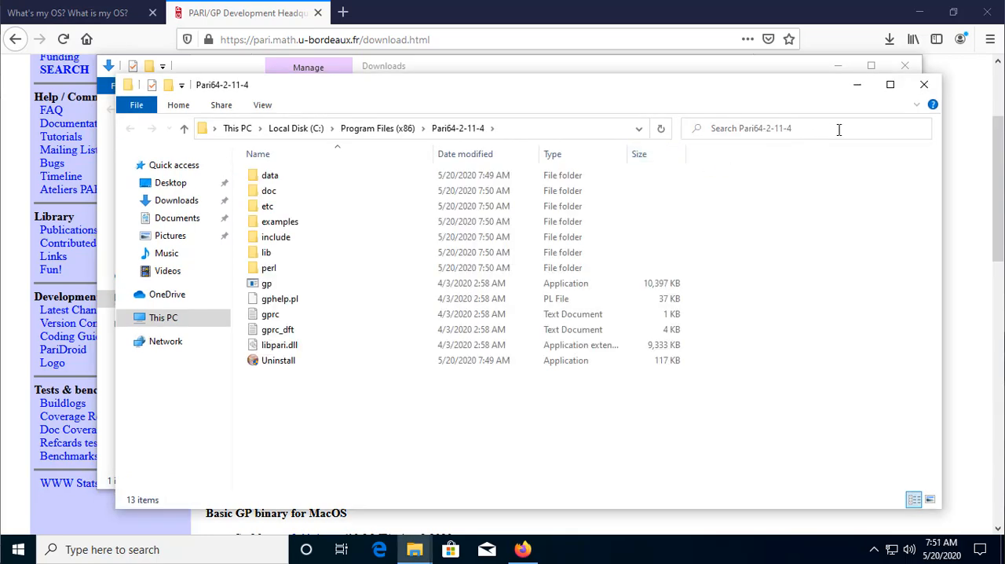
Close the Pari64-2-11-4 and Downloads folder windows and exit Firefox with both of its tabs
{"action": "left_click", "coordinate": [923, 85]}
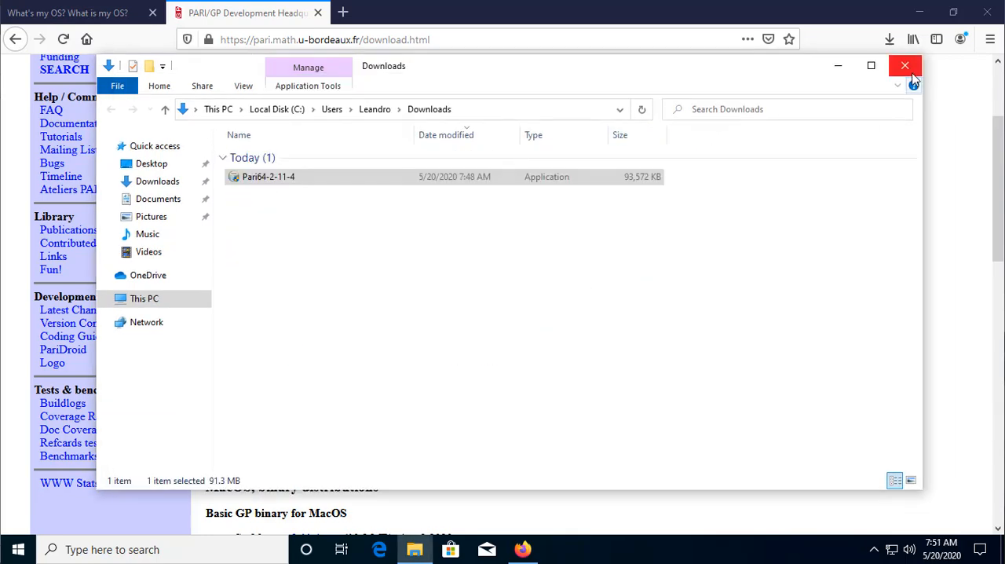
{"action": "left_click", "coordinate": [912, 75]}
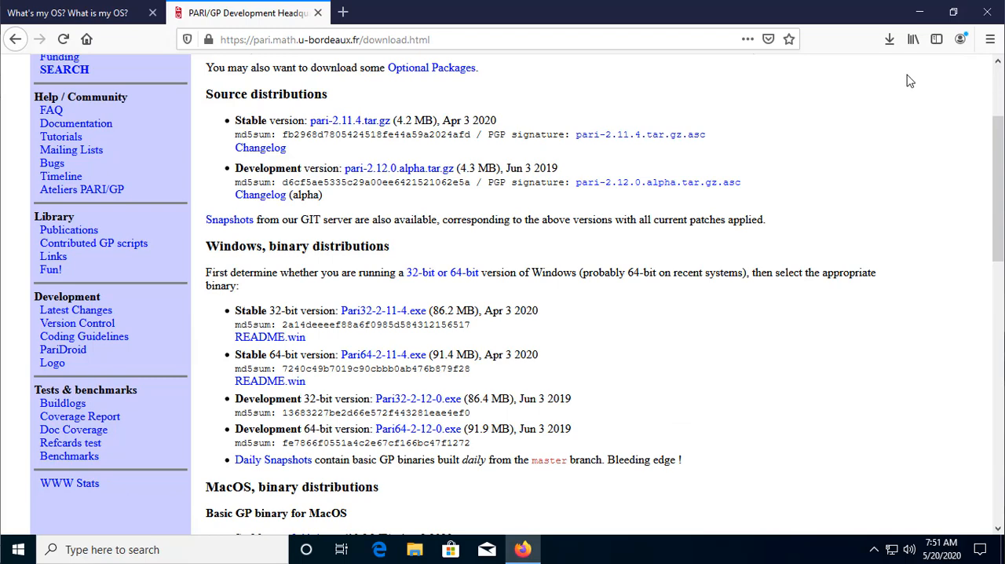
{"action": "left_click", "coordinate": [983, 16]}
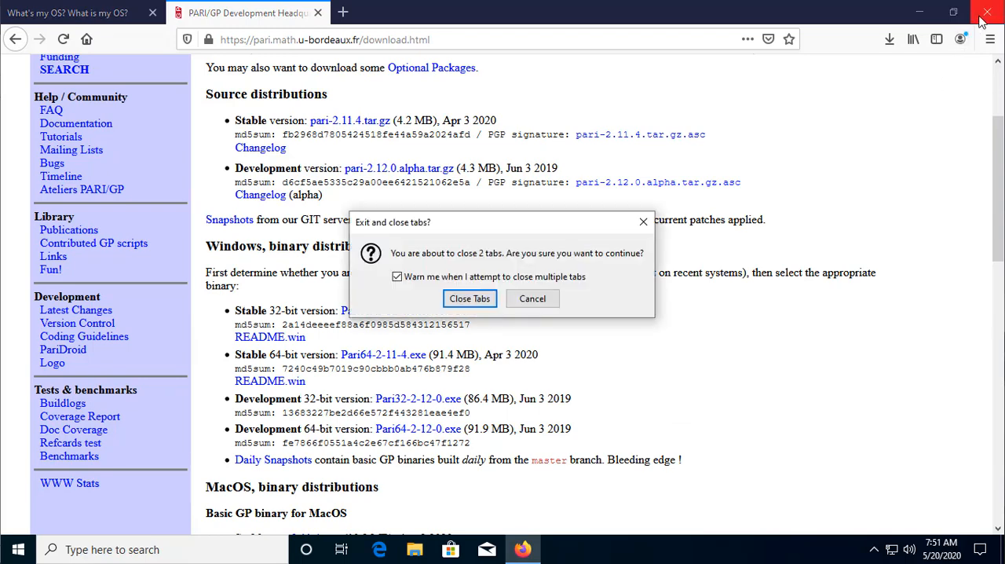
{"action": "left_click", "coordinate": [474, 307]}
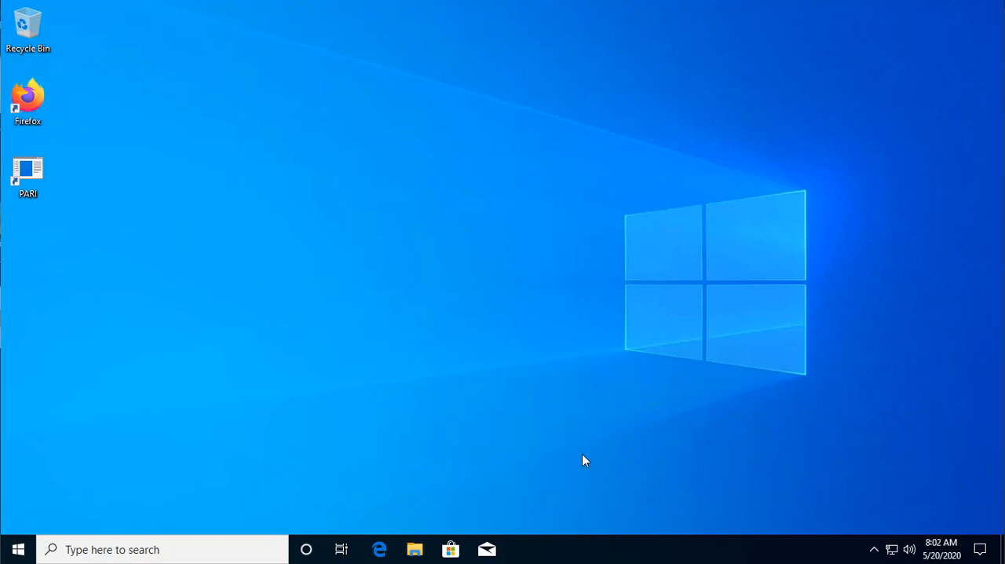
Launch PARI from the desktop, shift its window slightly aside and evaluate isprime(17) at the gp prompt
{"action": "double_click", "coordinate": [35, 176]}
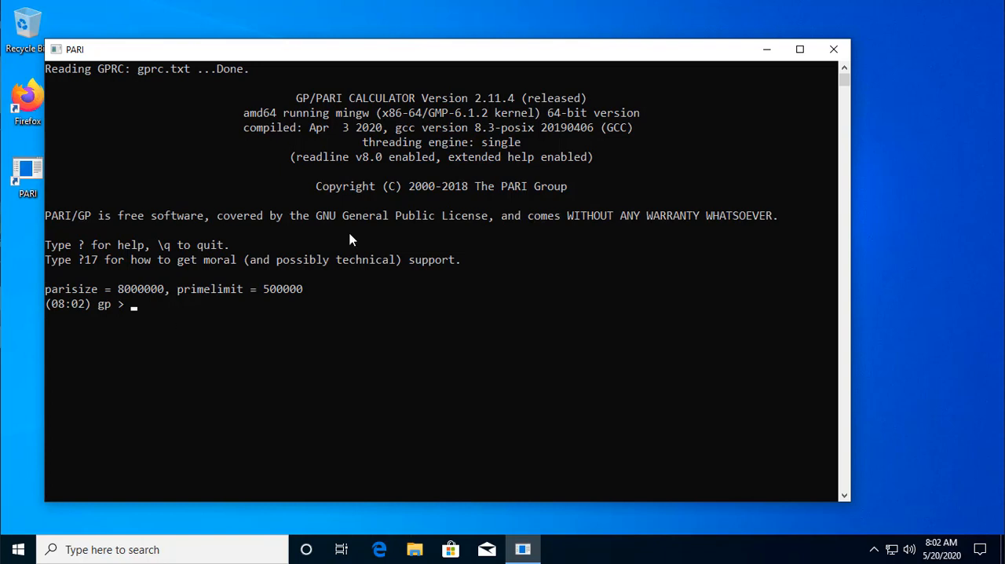
{"action": "left_click_drag", "start_coordinate": [380, 47], "coordinate": [432, 52]}
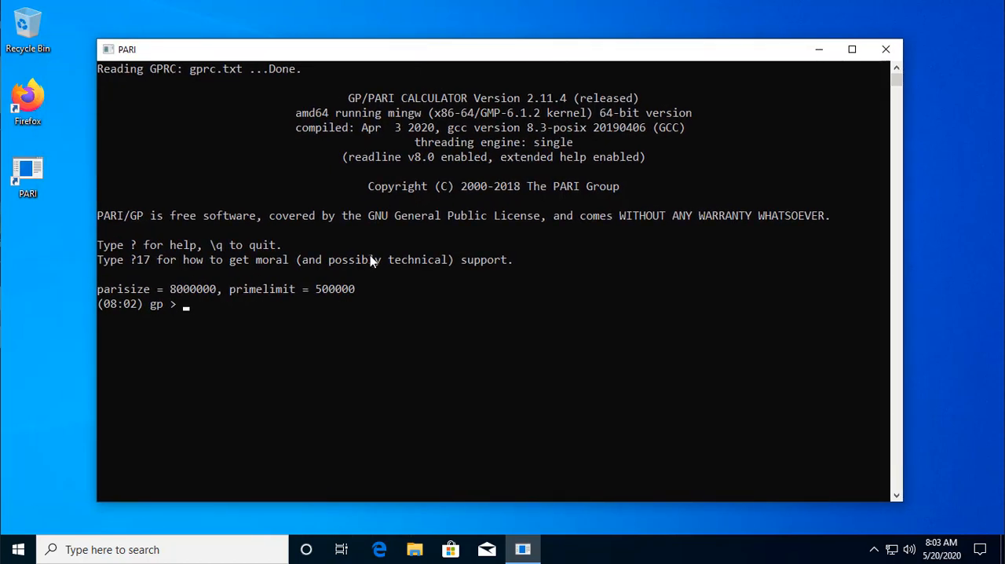
{"action": "type", "text": "isprime"}
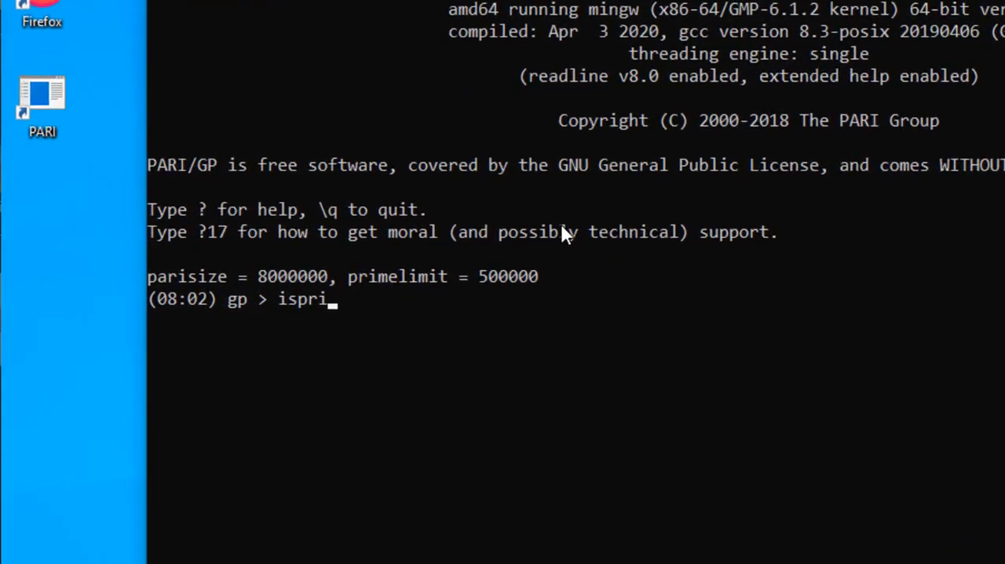
{"action": "type", "text": "("}
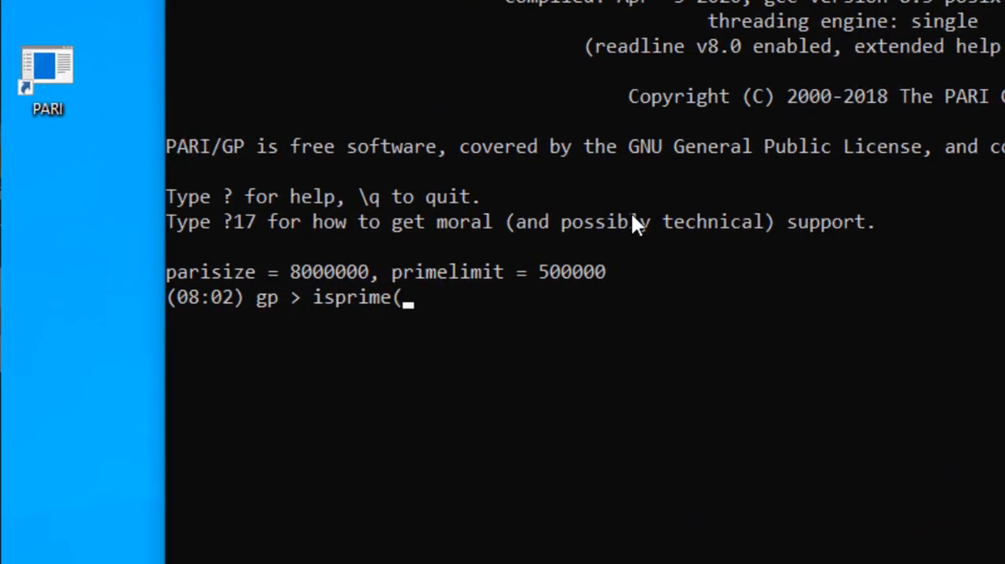
{"action": "type", "text": "17)"}
{"action": "key", "text": "Return"}
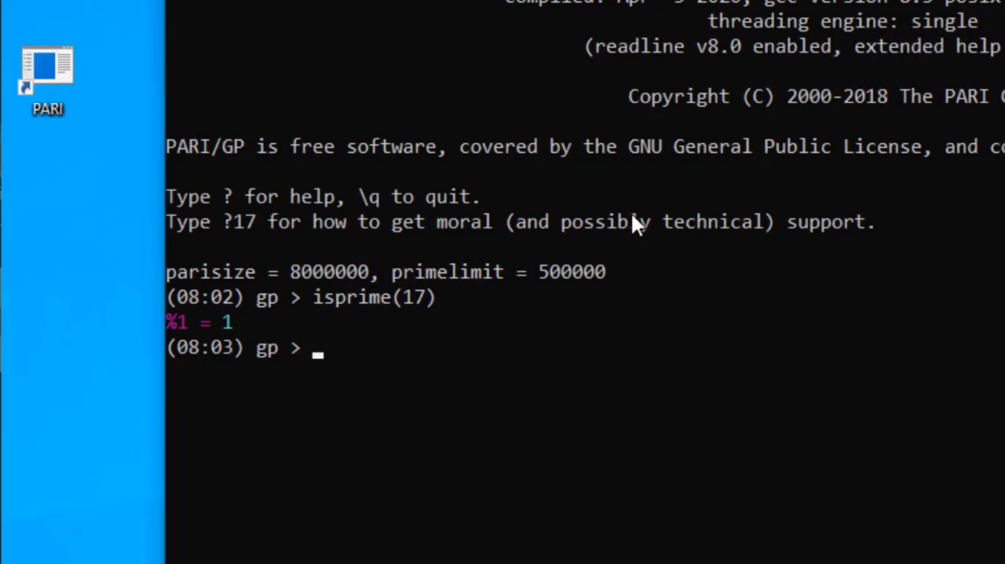
Recall the previous isprime command, change its argument to 18 and evaluate isprime(18)
{"action": "key", "text": "Up"}
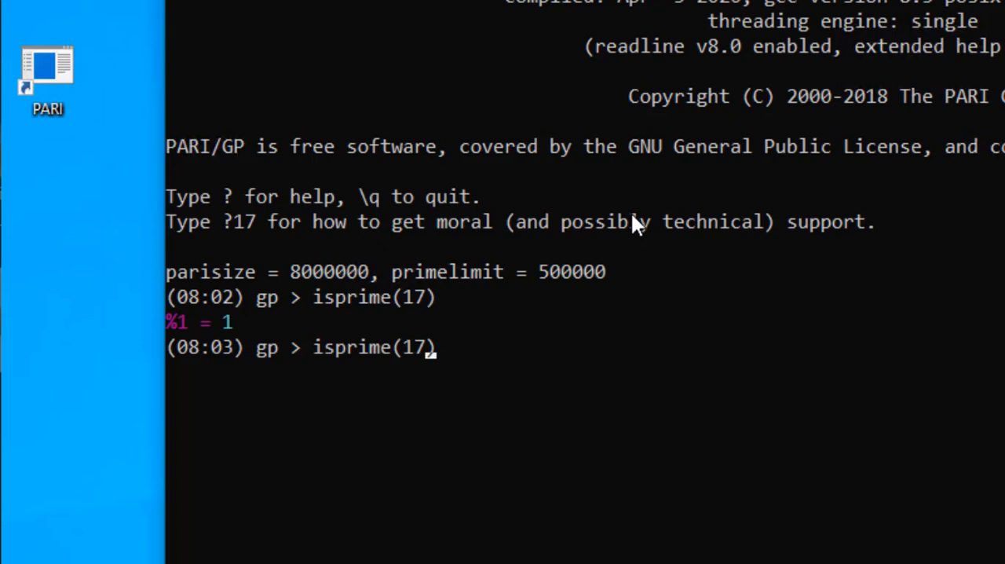
{"action": "key", "text": "Left"}
{"action": "key", "text": "BackSpace"}
{"action": "type", "text": "8"}
{"action": "key", "text": "Return"}
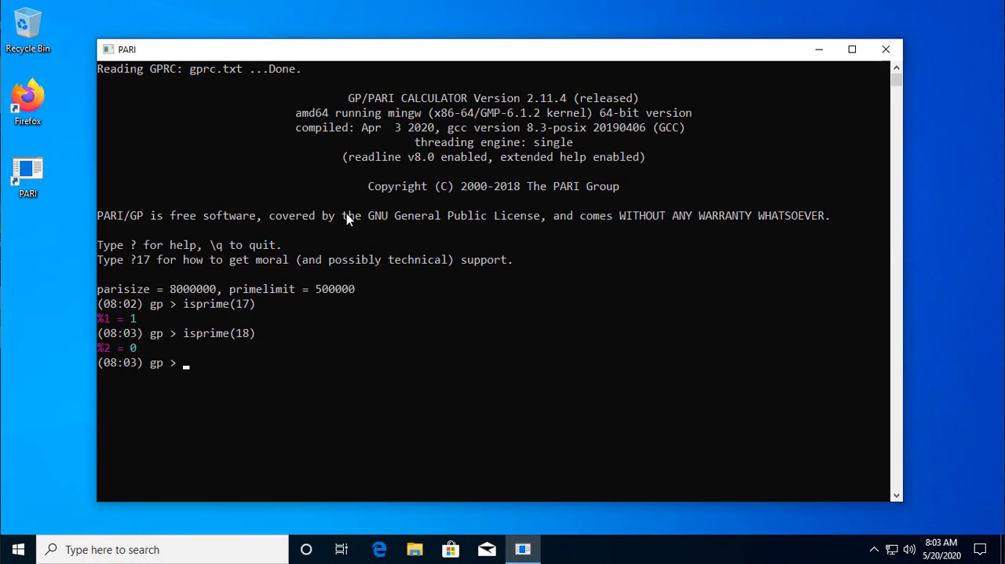
Open the font properties of the PARI console window and try sizes 18 and 24
{"action": "left_click", "coordinate": [109, 50]}
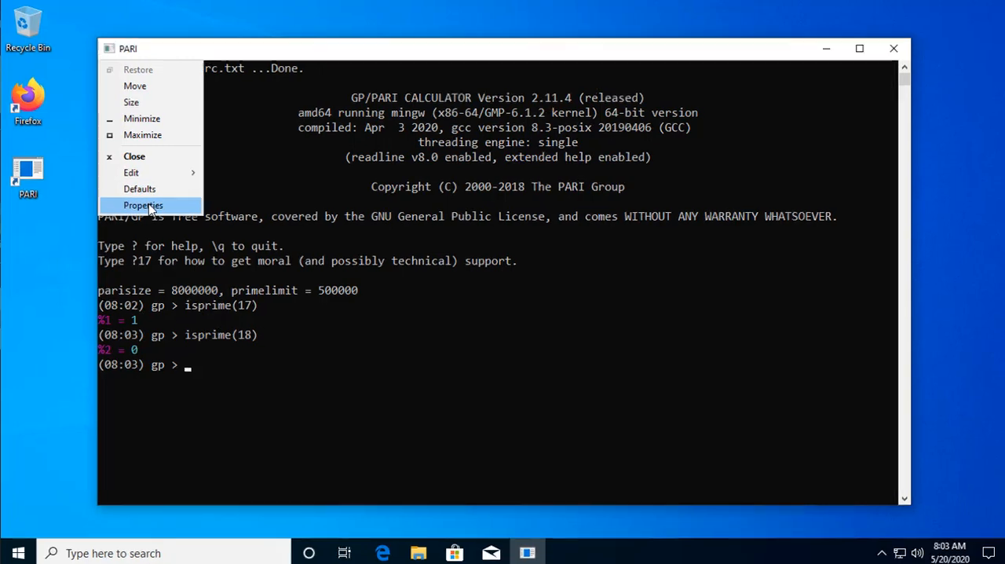
{"action": "left_click", "coordinate": [145, 205]}
{"action": "left_click", "coordinate": [210, 75]}
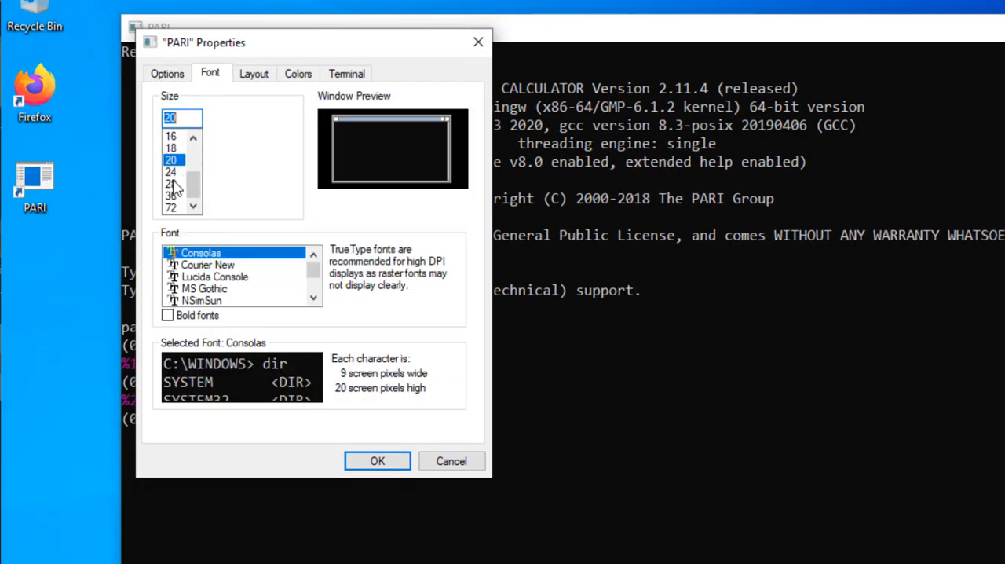
{"action": "left_click", "coordinate": [174, 150]}
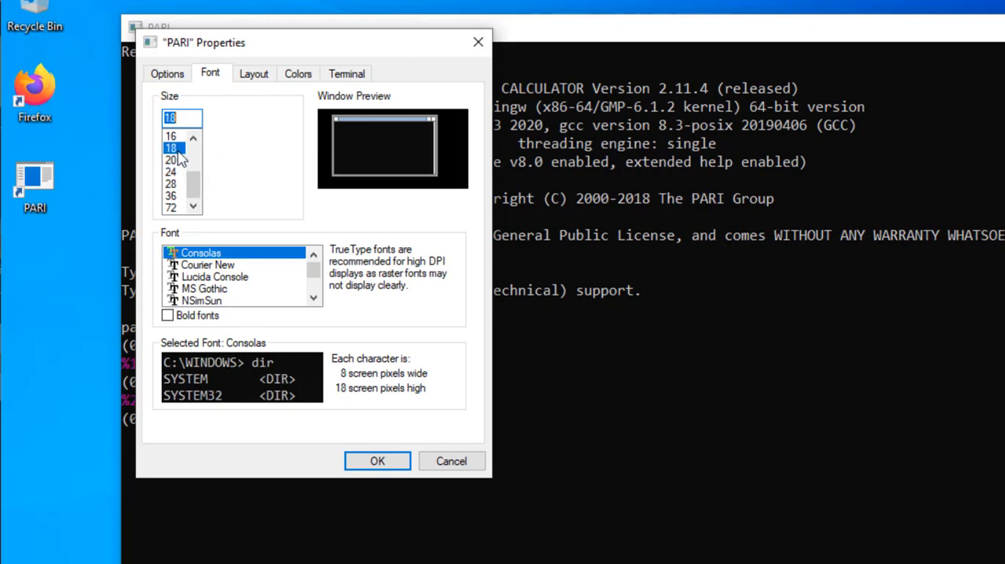
{"action": "left_click", "coordinate": [175, 173]}
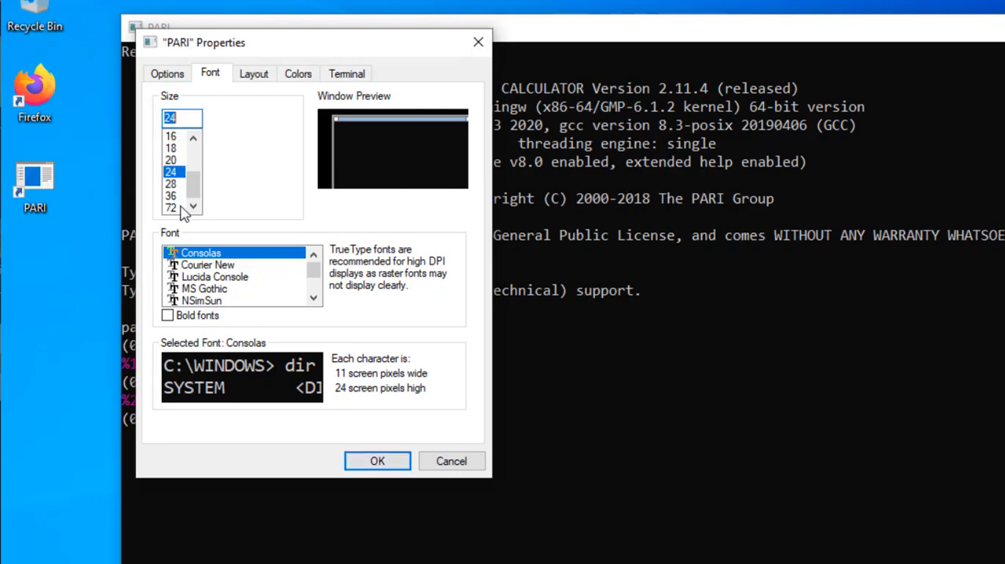
Try the Courier New, Lucida Console and MS Gothic fonts, then choose Consolas at size 20 and accept the console properties
{"action": "left_click", "coordinate": [228, 267]}
{"action": "left_click", "coordinate": [231, 278]}
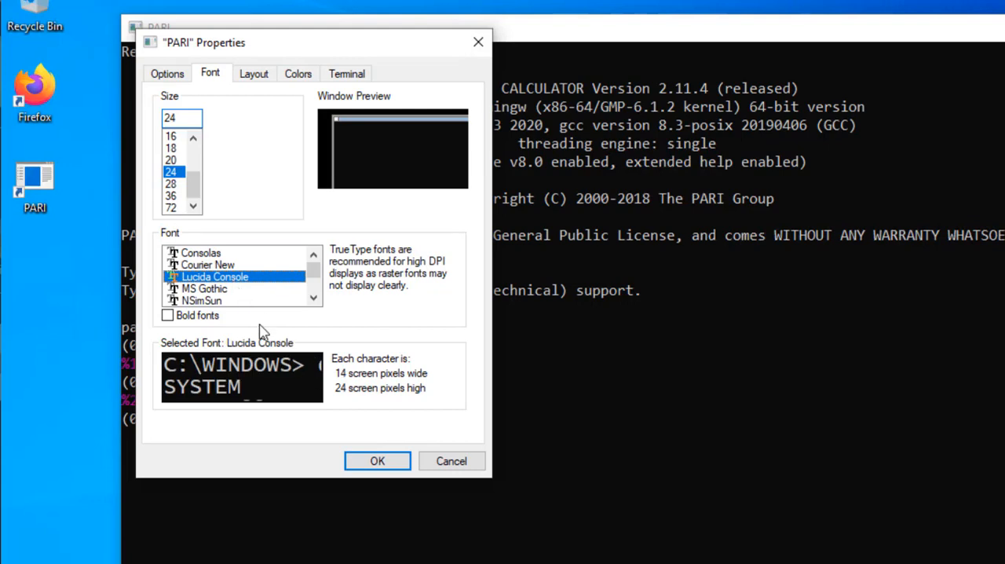
{"action": "left_click", "coordinate": [230, 289]}
{"action": "left_click", "coordinate": [202, 253]}
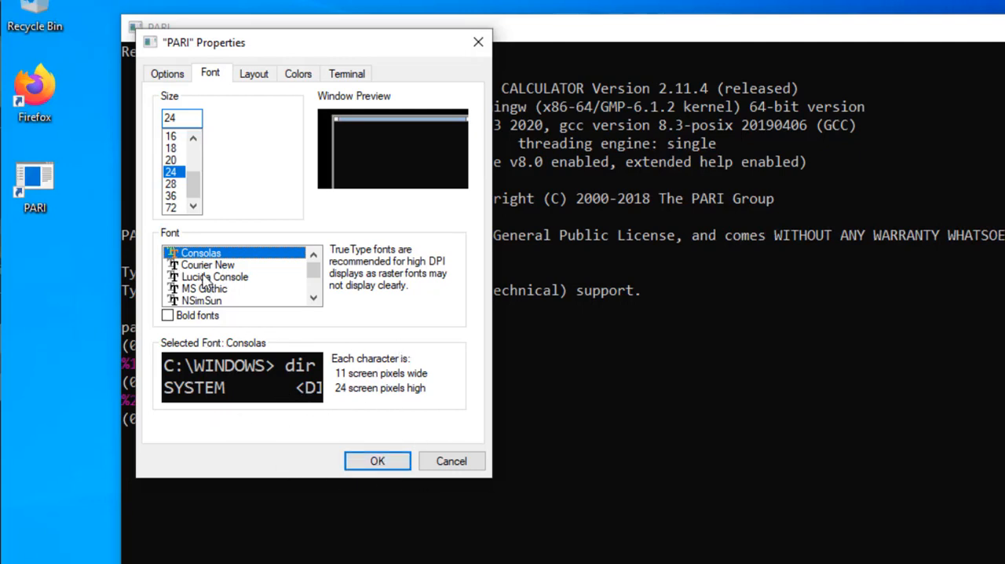
{"action": "left_click", "coordinate": [170, 161]}
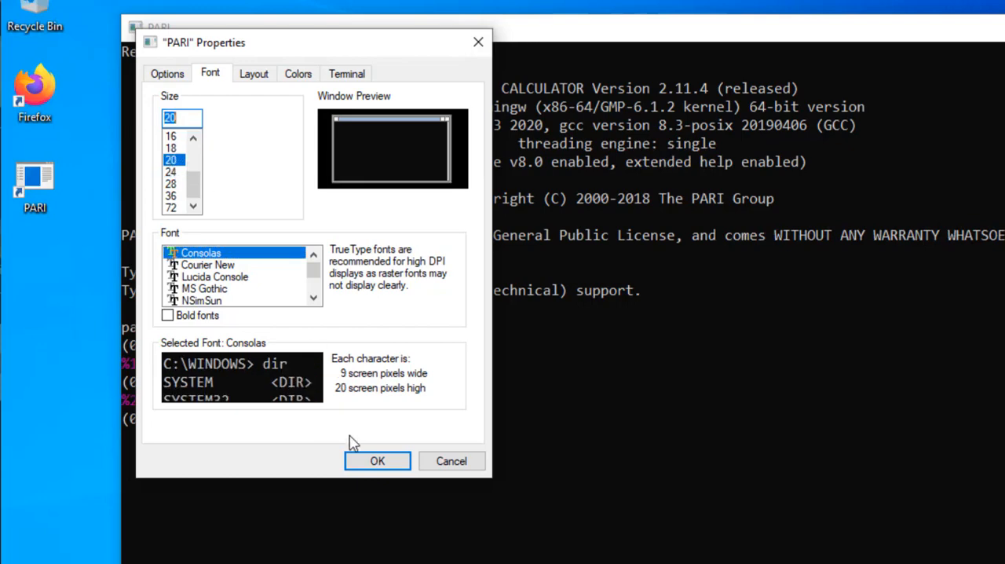
{"action": "left_click", "coordinate": [354, 460]}
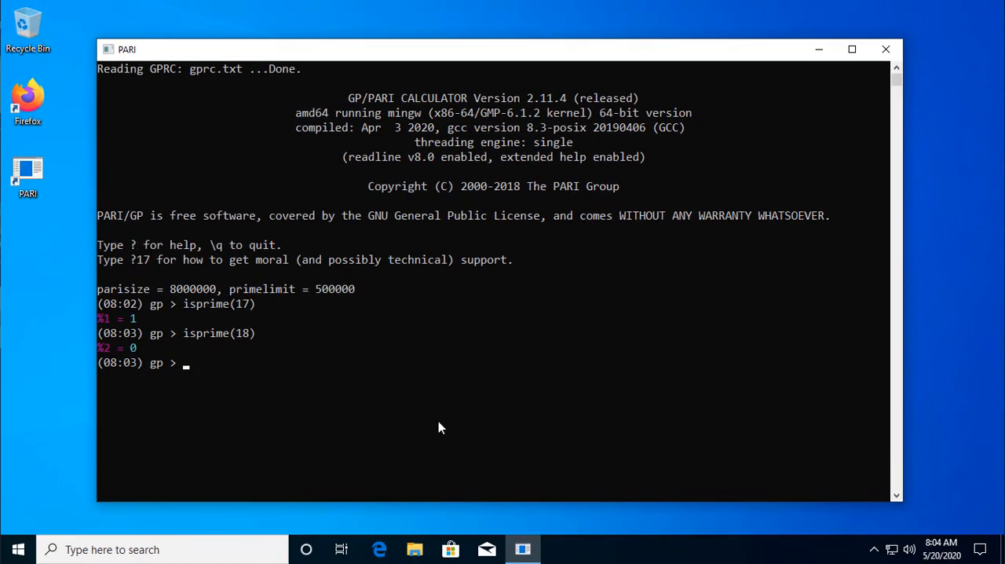